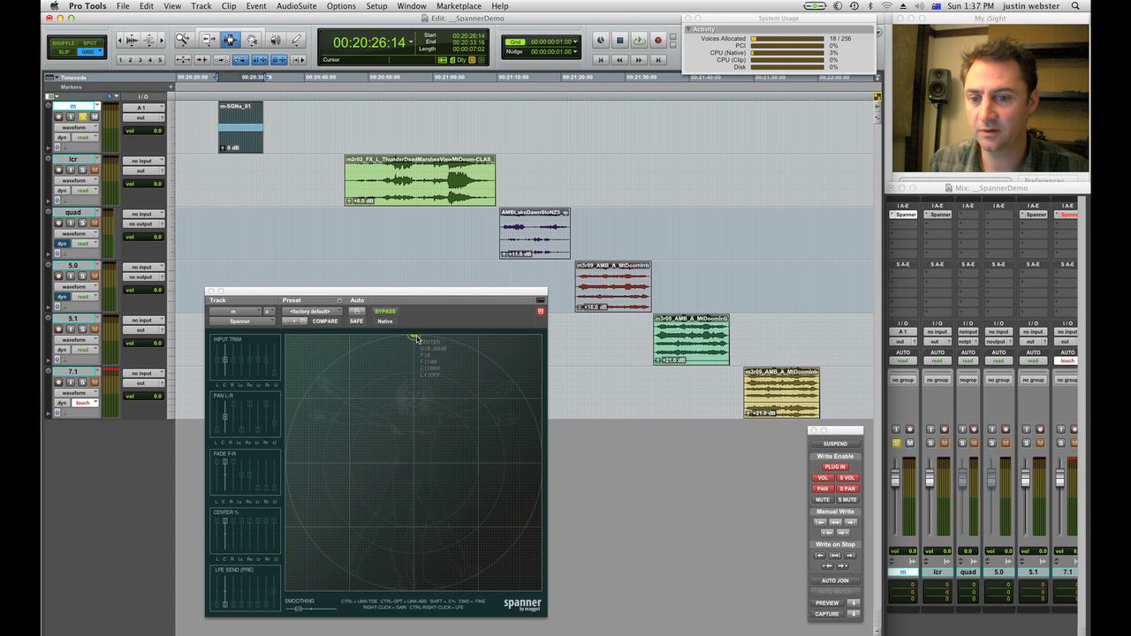
Play the mono track's selection, set Spanner's smoothing to maximum, and sweep the Center puck around the field before resetting it.
{"action": "key", "text": "space"}
{"action": "left_click_drag", "start_coordinate": [417, 339], "coordinate": [334, 336]}
{"action": "left_click_drag", "start_coordinate": [300, 609], "coordinate": [384, 611]}
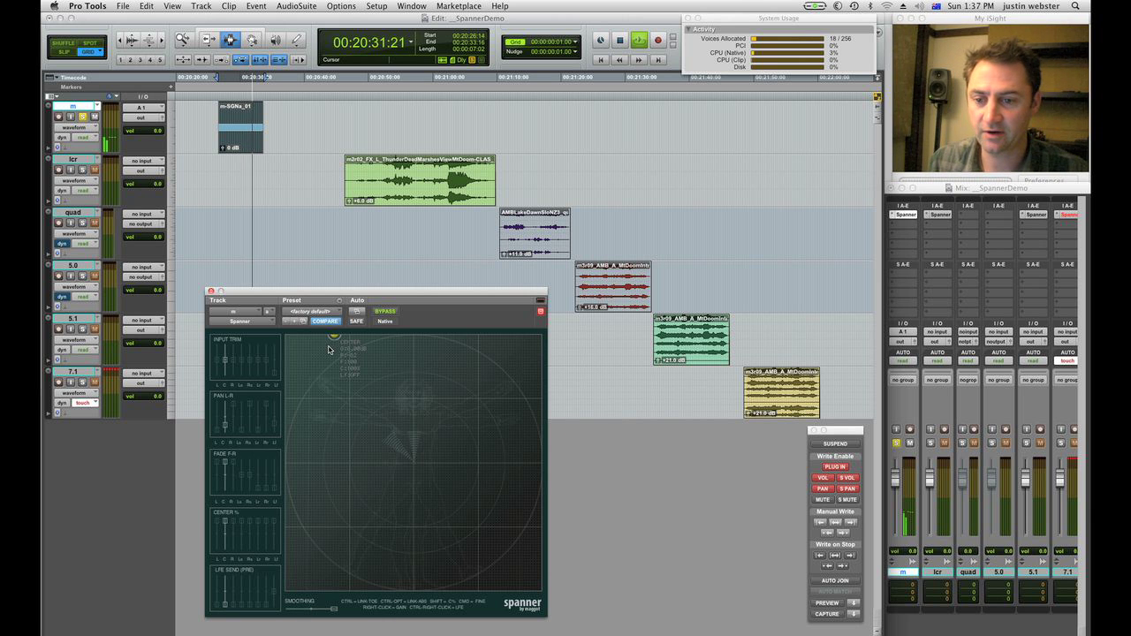
{"action": "left_click_drag", "start_coordinate": [336, 338], "coordinate": [456, 570]}
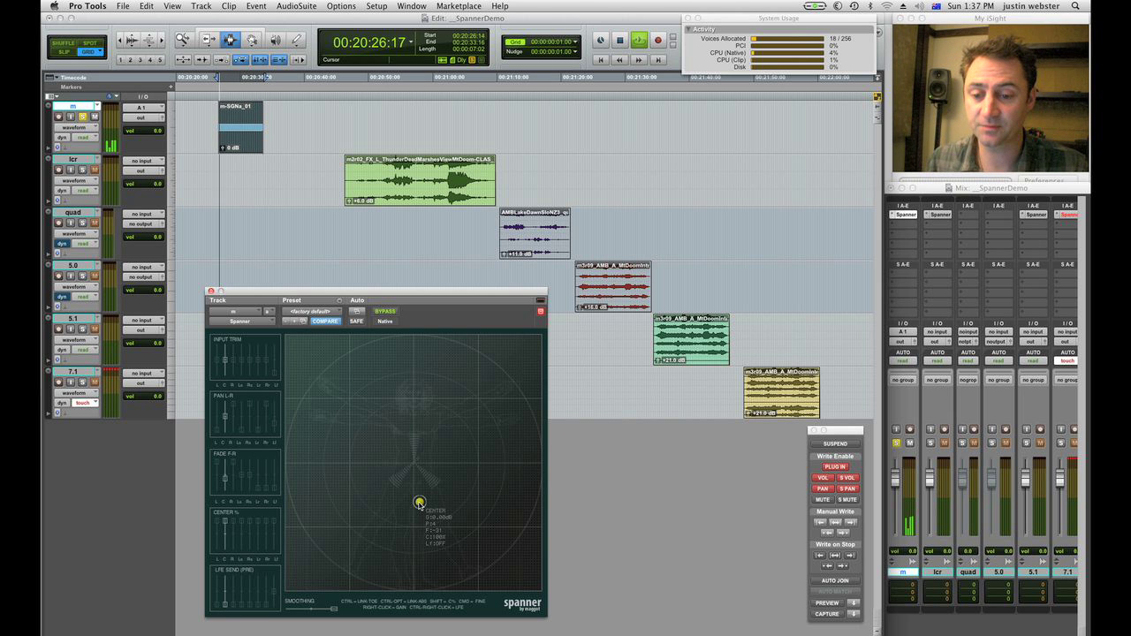
{"action": "left_click", "coordinate": [419, 504], "text": "alt"}
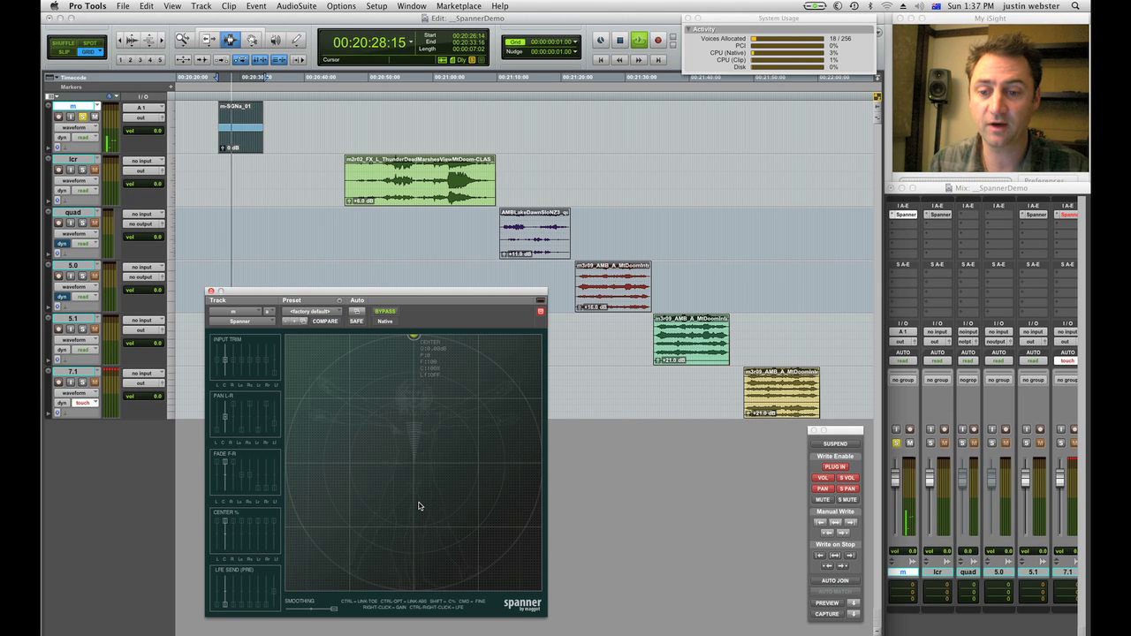
Pan the mono track's Center puck between the front, the left side and the inner part of the field during playback.
{"action": "left_click_drag", "start_coordinate": [414, 337], "coordinate": [286, 460]}
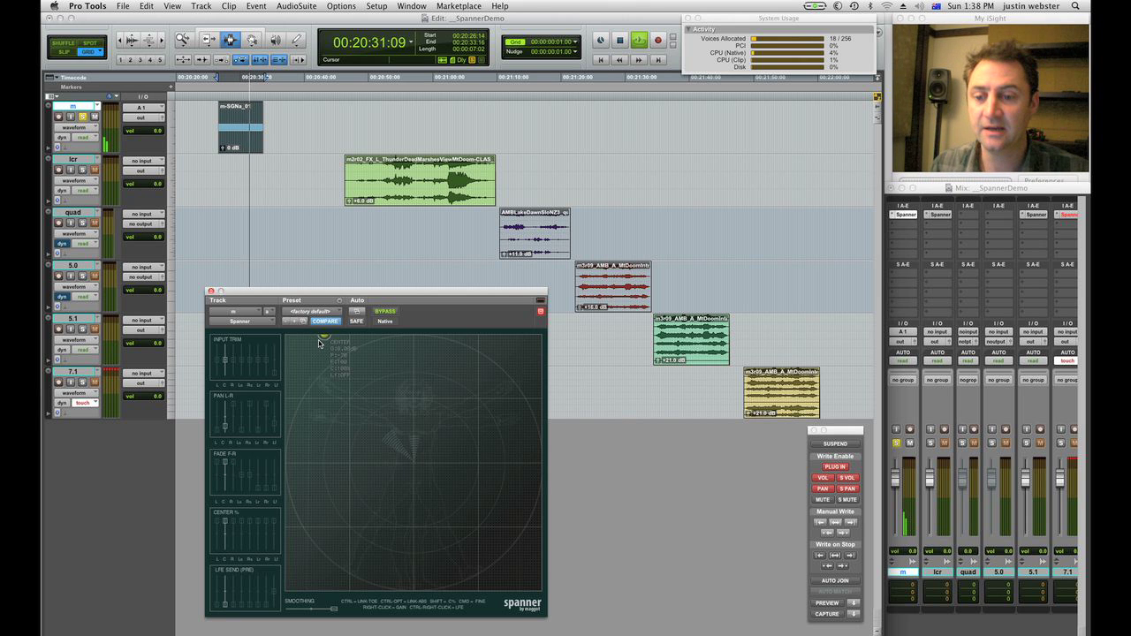
{"action": "left_click_drag", "start_coordinate": [326, 339], "coordinate": [325, 369]}
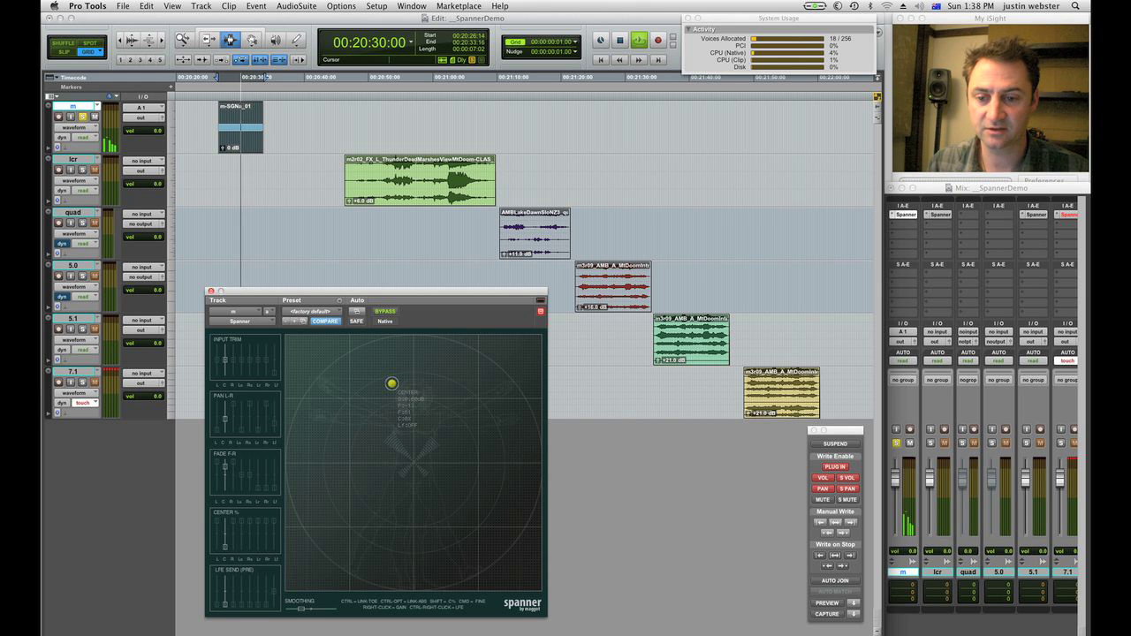
{"action": "left_click_drag", "start_coordinate": [396, 386], "coordinate": [433, 380]}
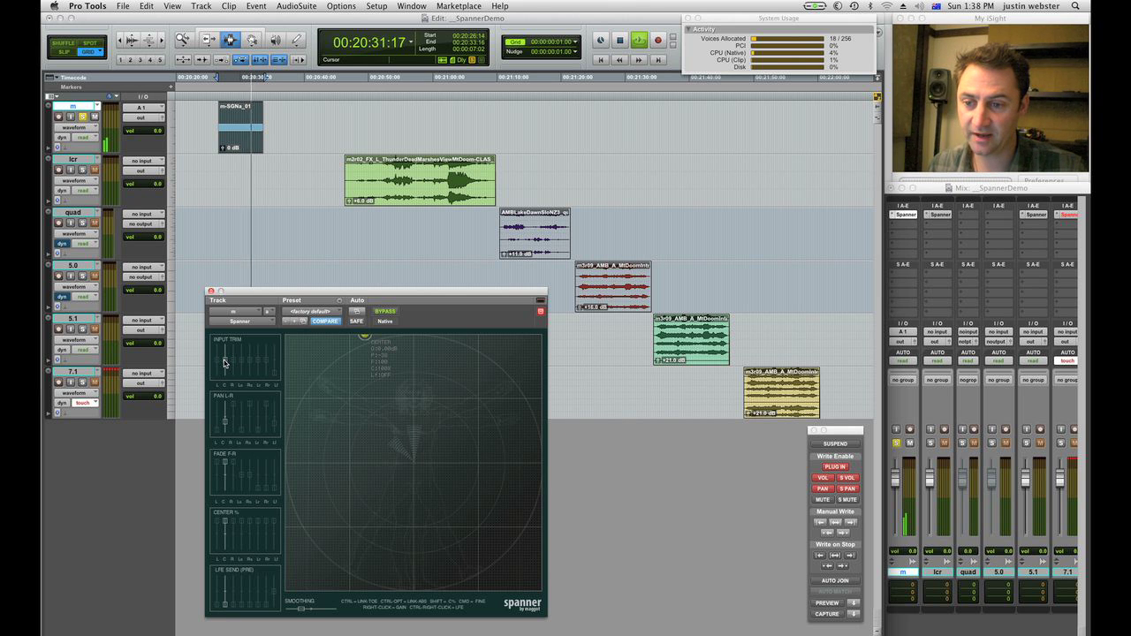
Turn the mono track's Center input trim off and raise its LFE send.
{"action": "left_click_drag", "start_coordinate": [224, 363], "coordinate": [226, 372]}
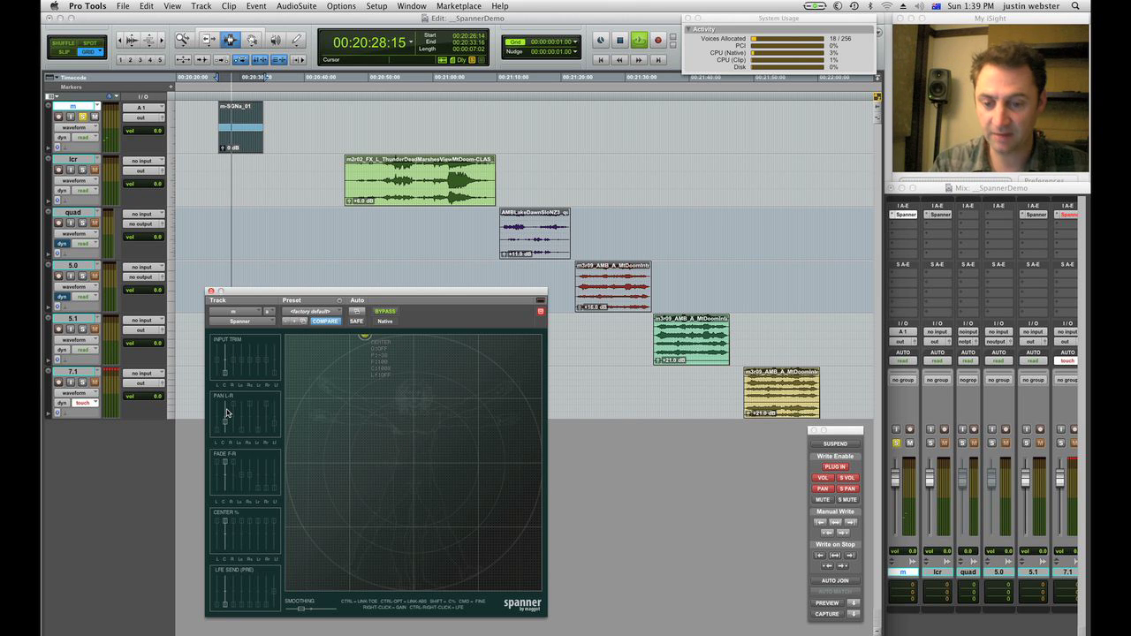
{"action": "mouse_move", "coordinate": [226, 372]}
{"action": "left_mouse_down"}
{"action": "mouse_move", "coordinate": [226, 360]}
{"action": "mouse_move", "coordinate": [233, 372]}
{"action": "left_mouse_up"}
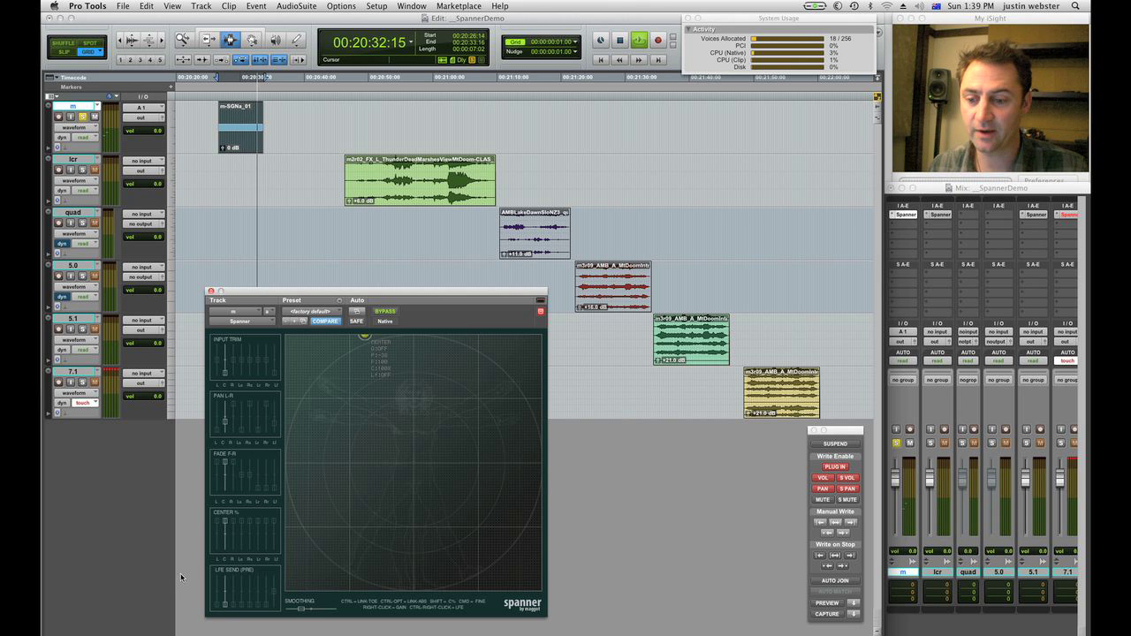
{"action": "left_click_drag", "start_coordinate": [225, 607], "coordinate": [227, 580]}
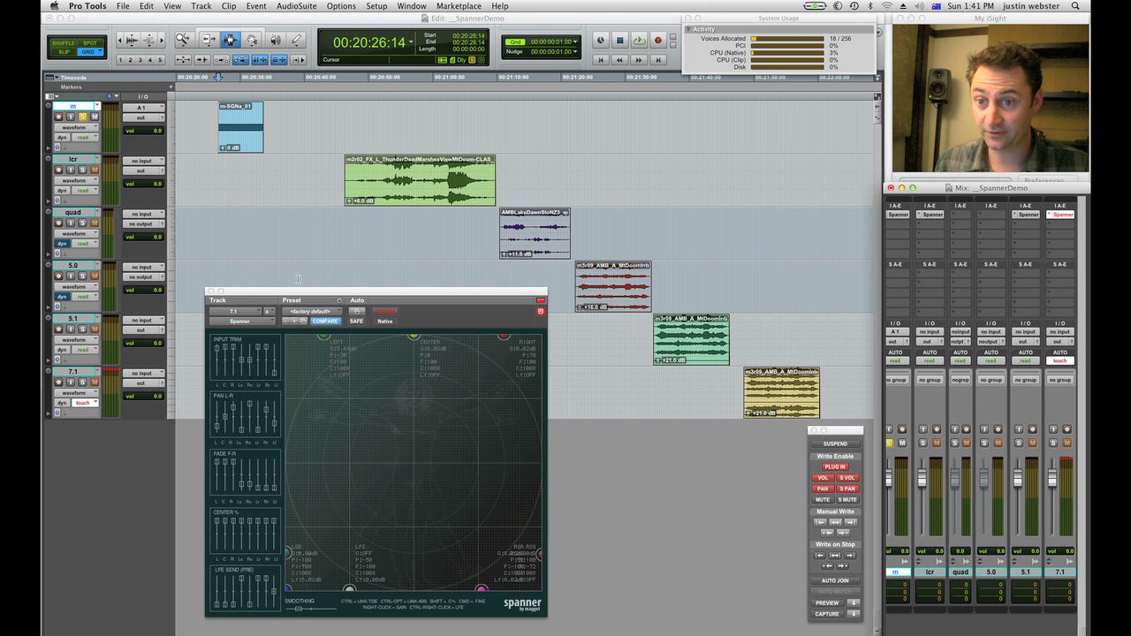
Select the m-SGNa_01 clip on the m track and audition it.
{"action": "left_click", "coordinate": [234, 123]}
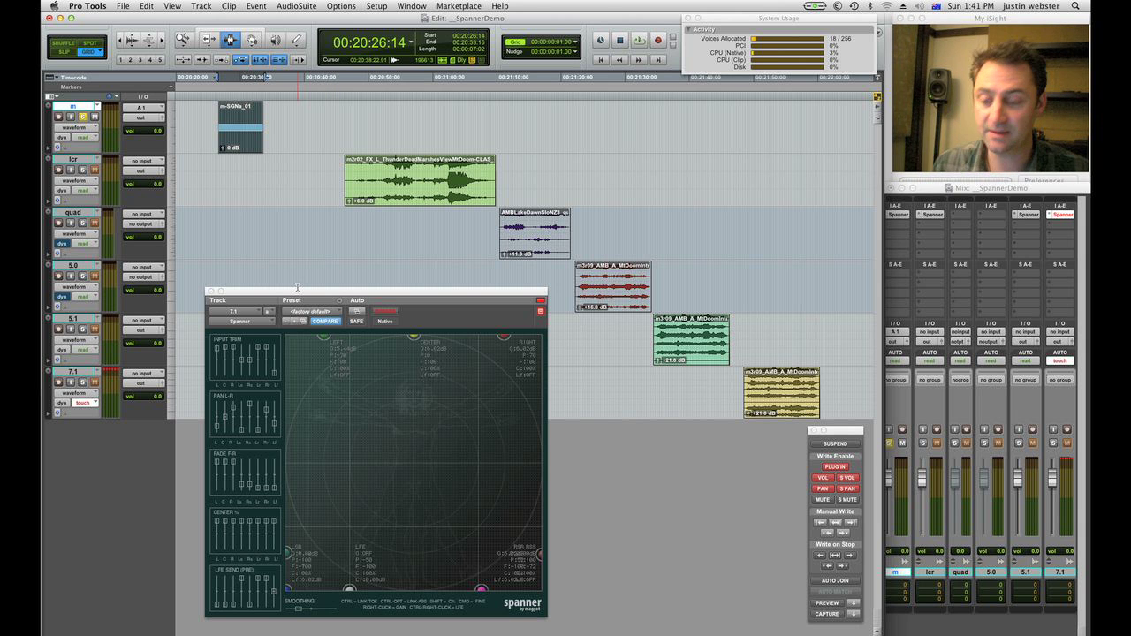
{"action": "key", "text": "space"}
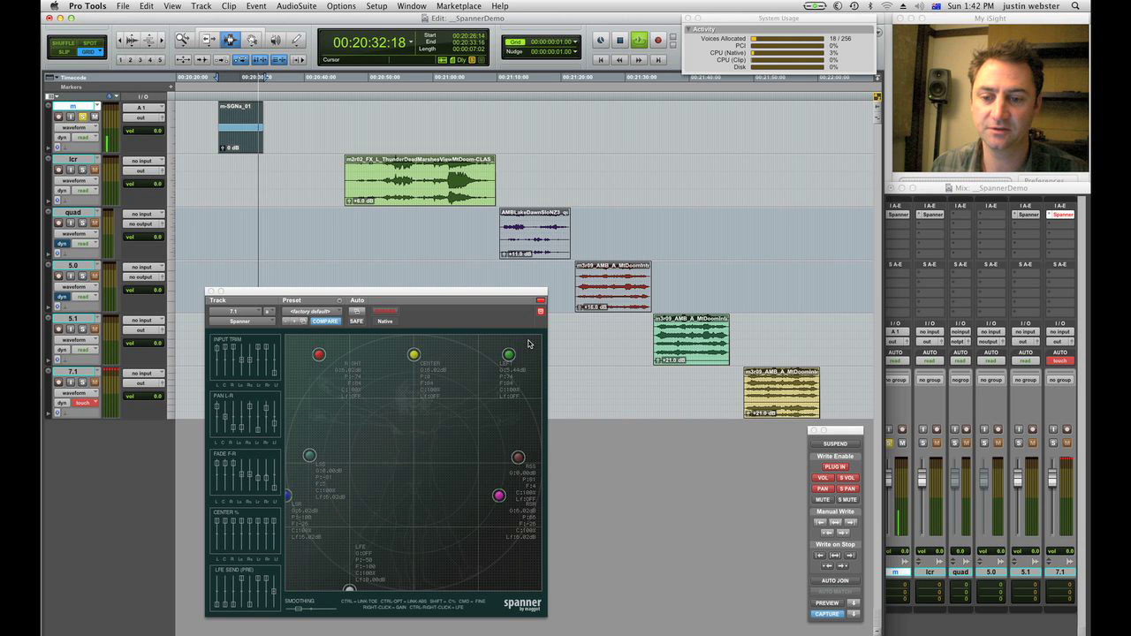
{"action": "key", "text": "space"}
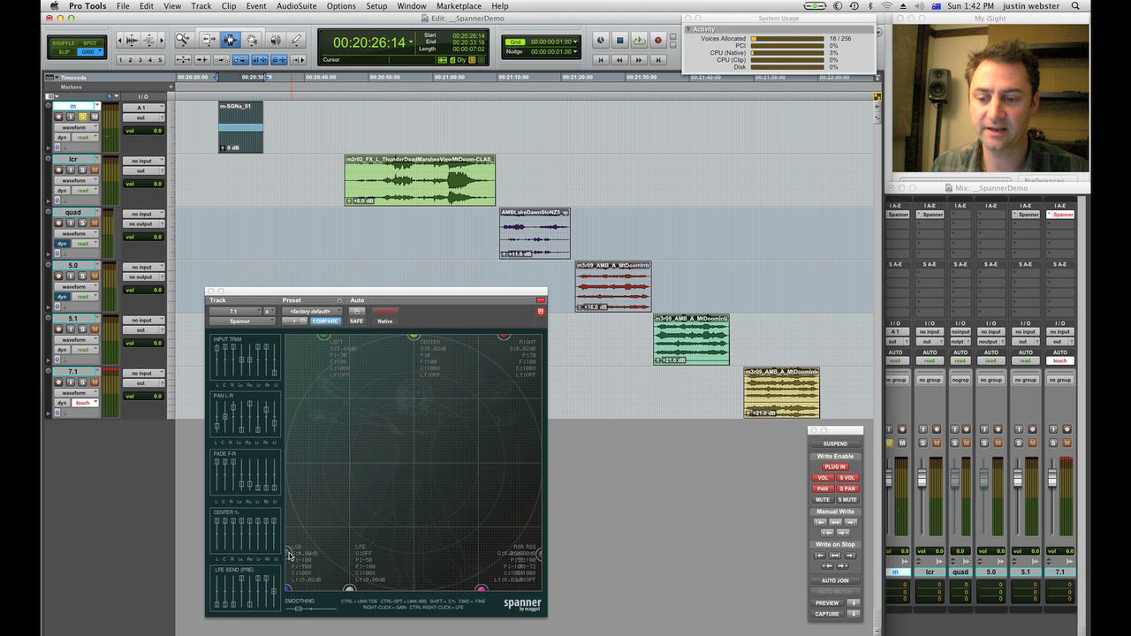
Pull the 7.1 Spanner's side, rear and front pucks into the field and audition puck moves during playback.
{"action": "left_click_drag", "start_coordinate": [290, 556], "coordinate": [289, 474]}
{"action": "left_click_drag", "start_coordinate": [292, 591], "coordinate": [306, 511]}
{"action": "left_click_drag", "start_coordinate": [326, 340], "coordinate": [379, 419]}
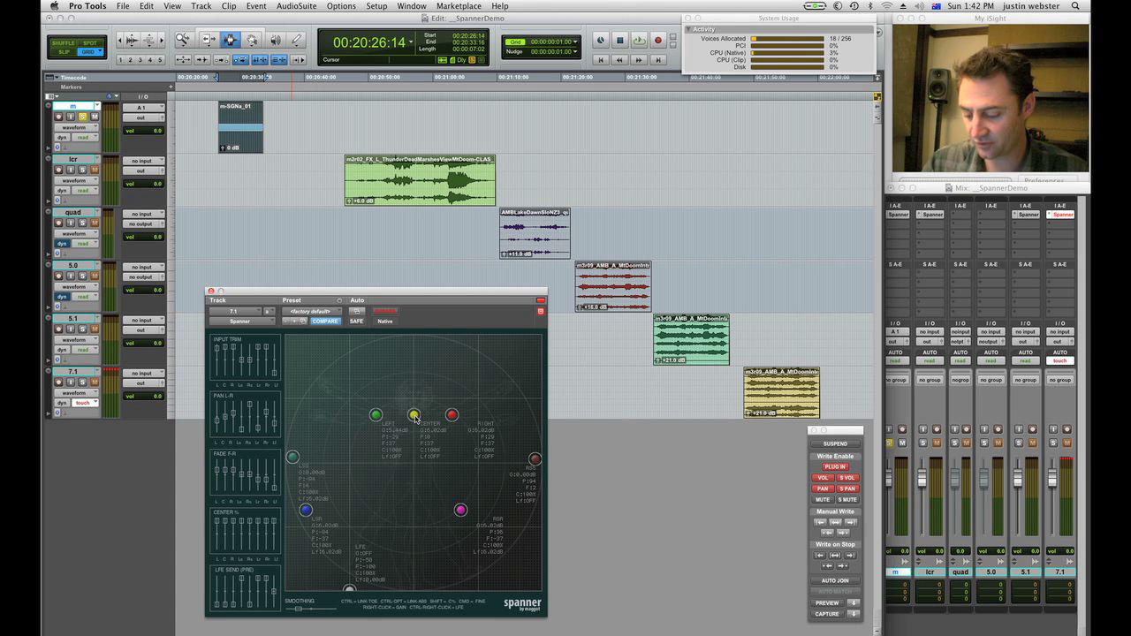
{"action": "left_click_drag", "start_coordinate": [415, 417], "coordinate": [344, 451]}
{"action": "key", "text": "space"}
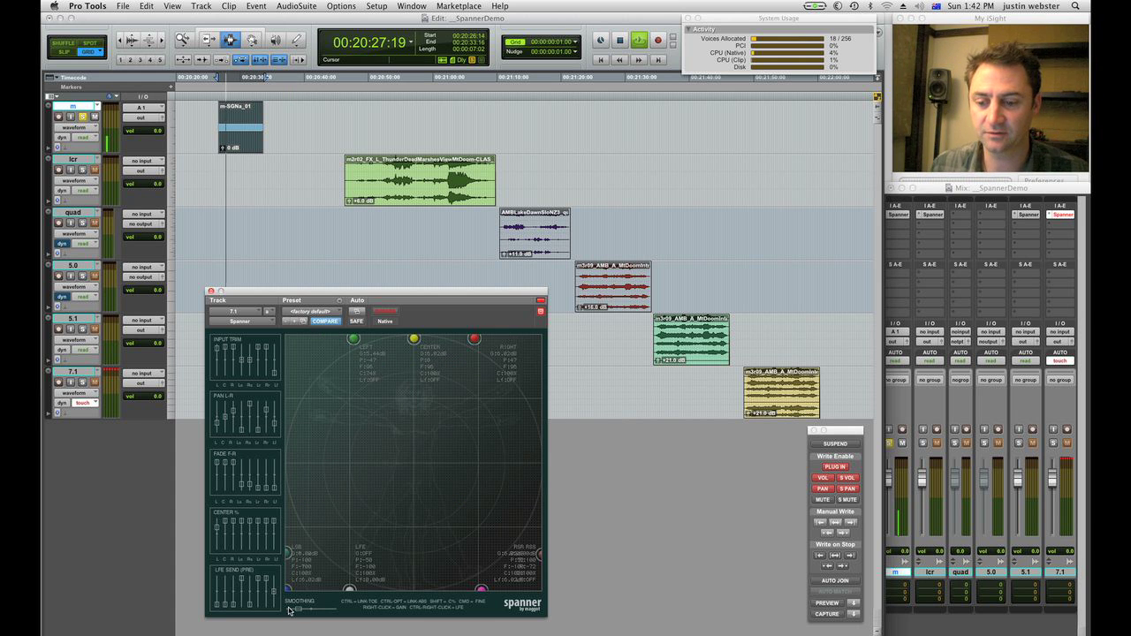
{"action": "left_click_drag", "start_coordinate": [289, 591], "coordinate": [320, 391]}
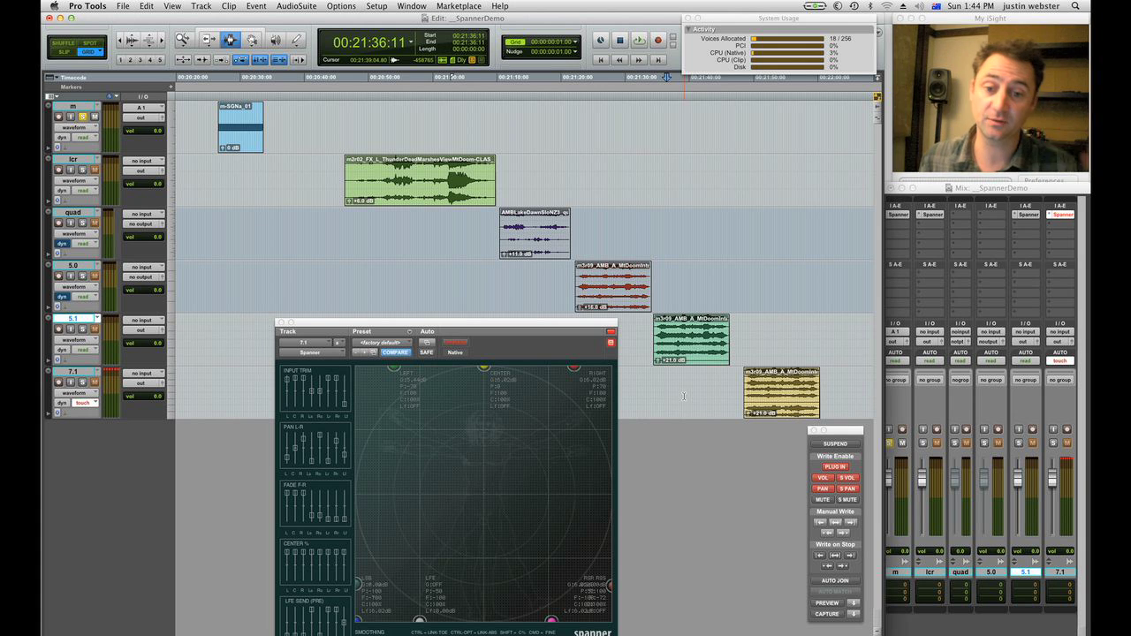
Clear the 7.1 Spanner's clip indicator and turn off the channels' LFE sends.
{"action": "left_click", "coordinate": [612, 332]}
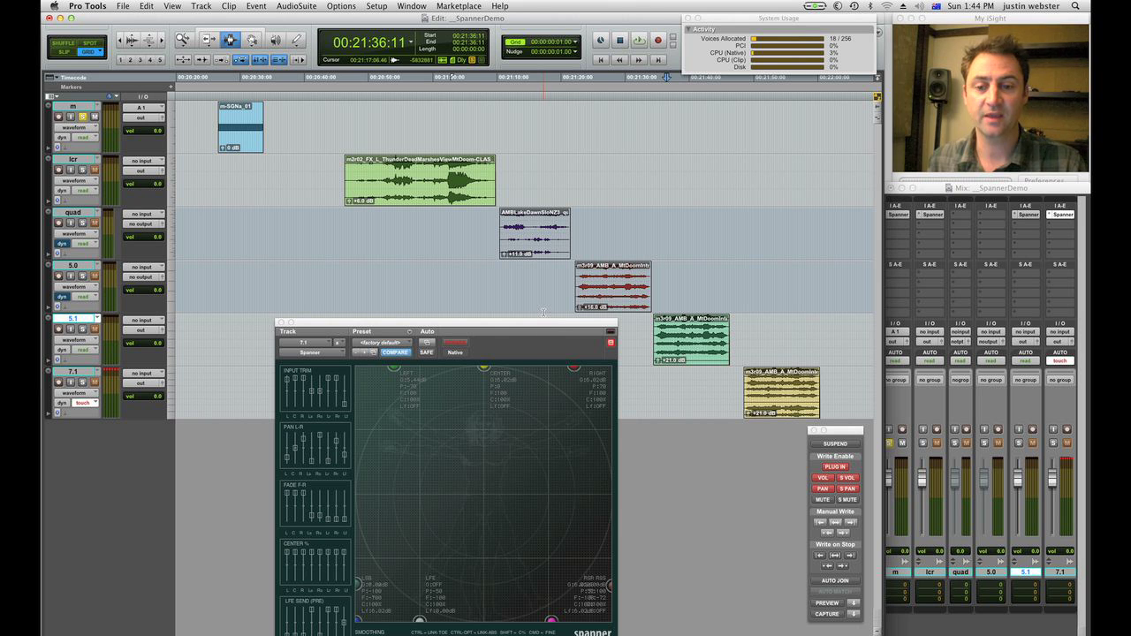
{"action": "left_click_drag", "start_coordinate": [541, 323], "coordinate": [548, 284]}
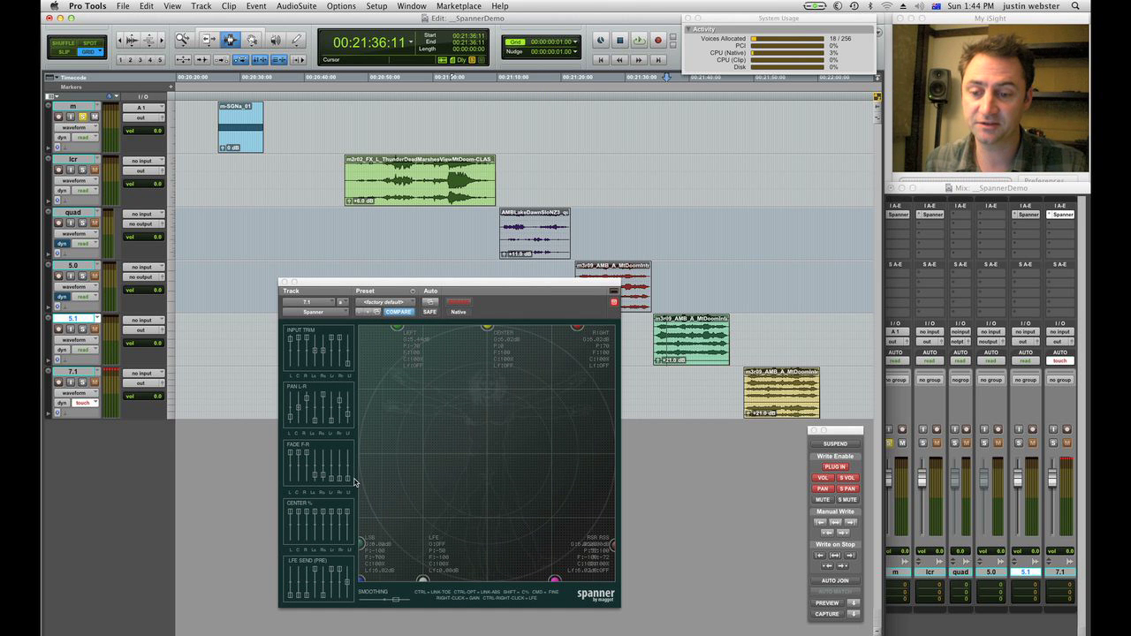
{"action": "left_click_drag", "start_coordinate": [314, 572], "coordinate": [329, 611]}
{"action": "left_click_drag", "start_coordinate": [339, 571], "coordinate": [349, 598]}
{"action": "left_click", "coordinate": [347, 594], "text": "alt"}
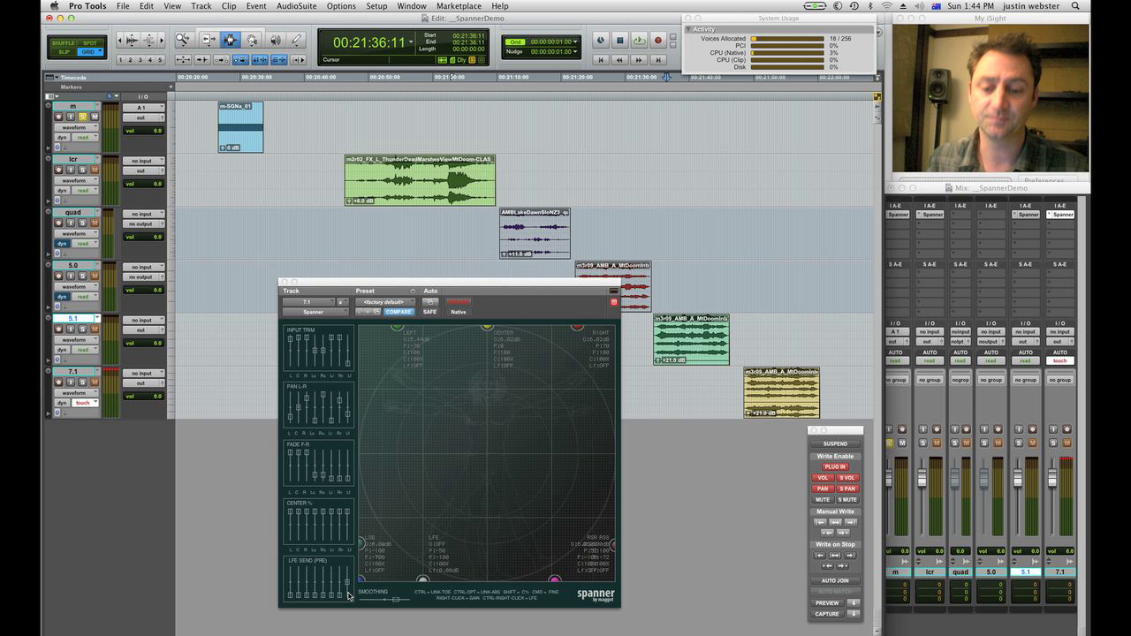
{"action": "left_click_drag", "start_coordinate": [357, 283], "coordinate": [407, 203]}
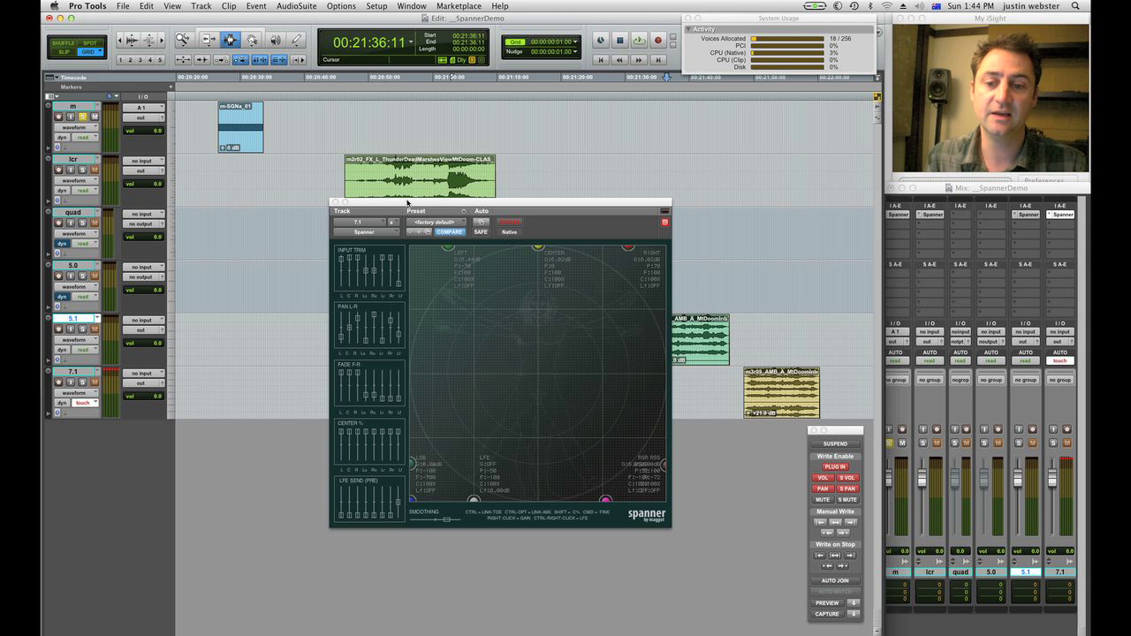
{"action": "mouse_move", "coordinate": [412, 501]}
{"action": "left_mouse_down"}
{"action": "mouse_move", "coordinate": [468, 498]}
{"action": "mouse_move", "coordinate": [392, 512]}
{"action": "mouse_move", "coordinate": [488, 504]}
{"action": "mouse_move", "coordinate": [398, 508]}
{"action": "left_mouse_up"}
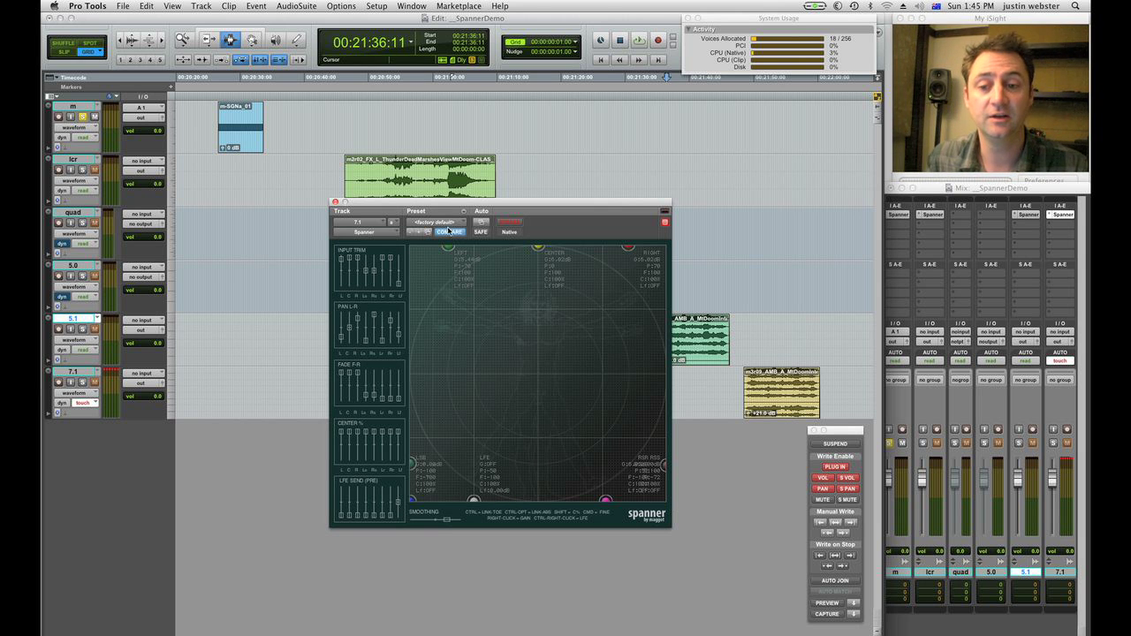
Insert the multichannel Spanner (Quad/5.1) on the quad track and narrow its front left and right pucks to about 60.
{"action": "left_click", "coordinate": [957, 216]}
{"action": "mouse_move", "coordinate": [1003, 233]}
{"action": "mouse_move", "coordinate": [910, 259]}
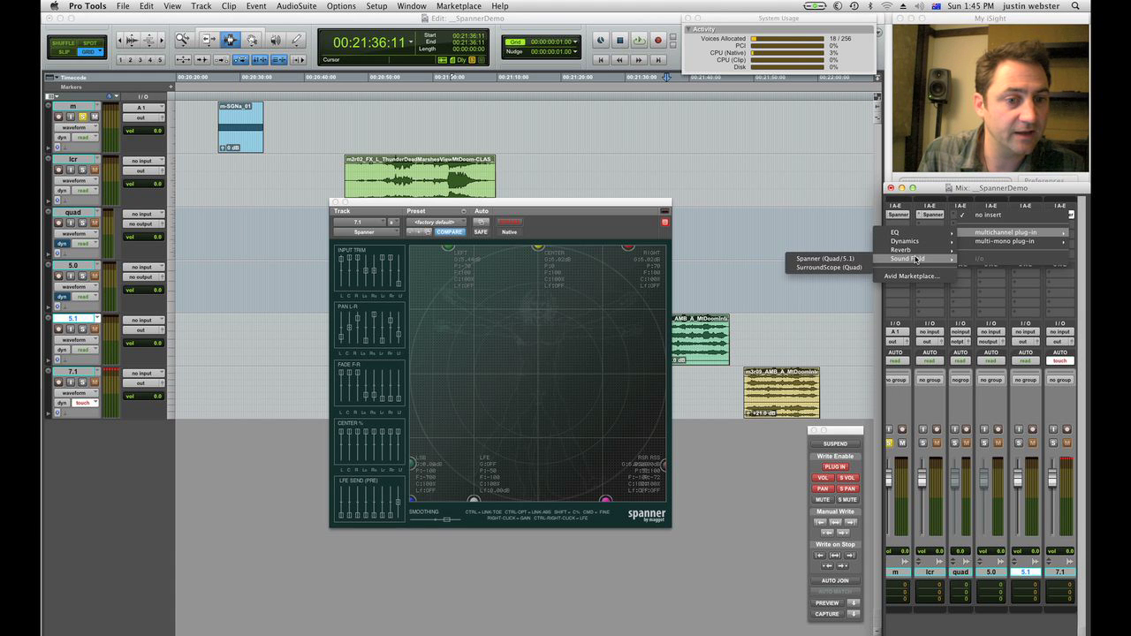
{"action": "left_click", "coordinate": [852, 259]}
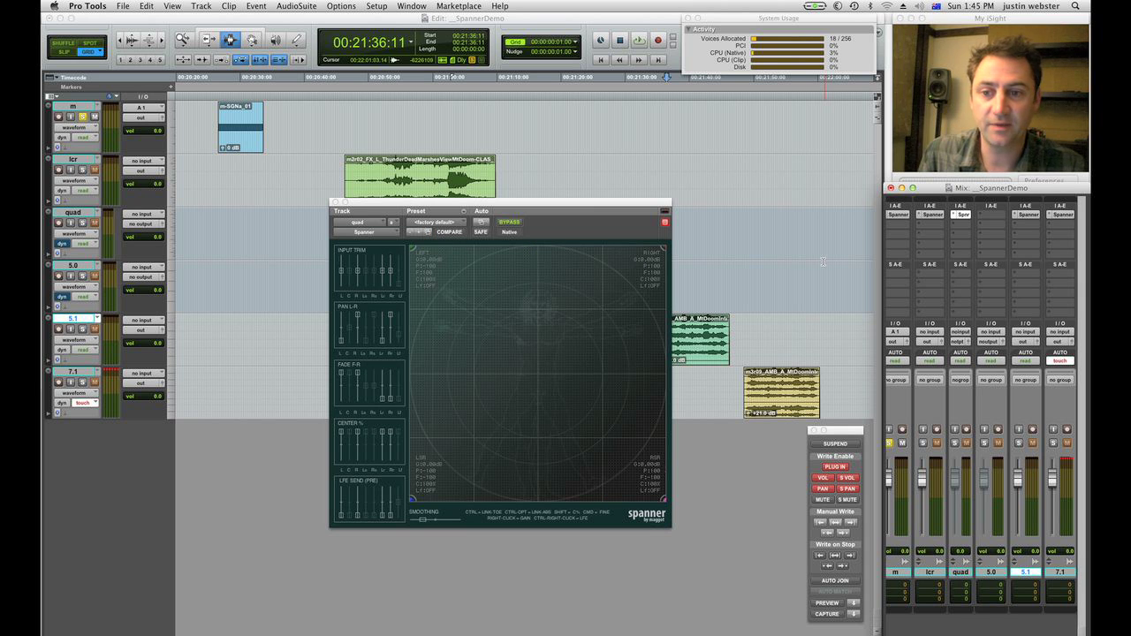
{"action": "left_click_drag", "start_coordinate": [413, 249], "coordinate": [461, 245]}
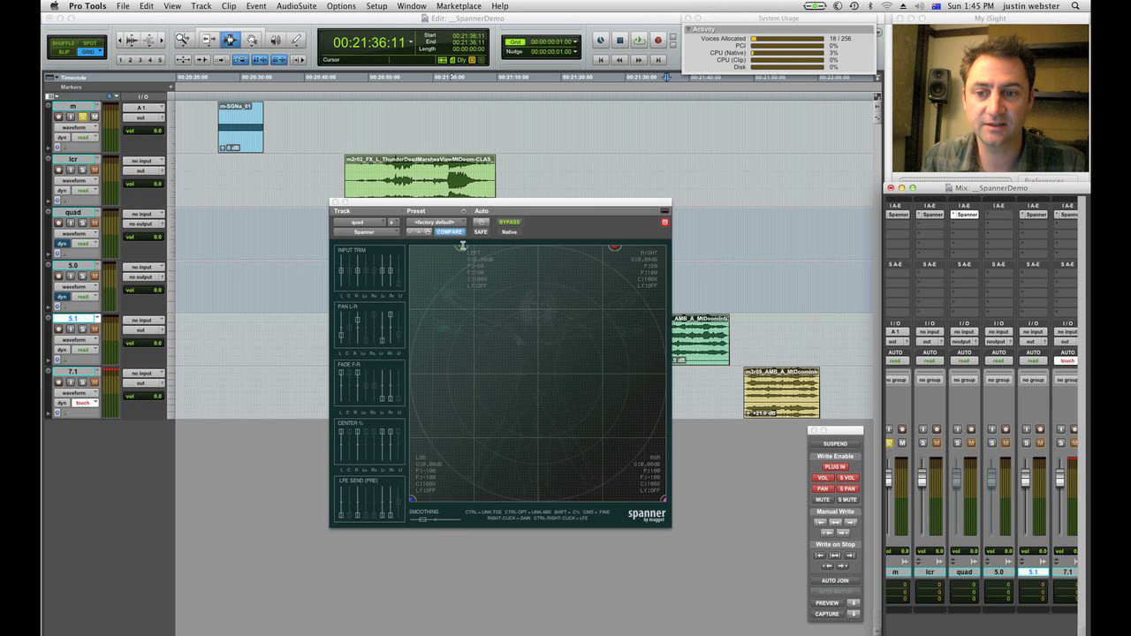
Open the lcr track's Spanner and restore its factory default preset.
{"action": "left_click_drag", "start_coordinate": [485, 203], "coordinate": [595, 248]}
{"action": "left_click_drag", "start_coordinate": [416, 186], "coordinate": [519, 194]}
{"action": "left_click", "coordinate": [930, 214]}
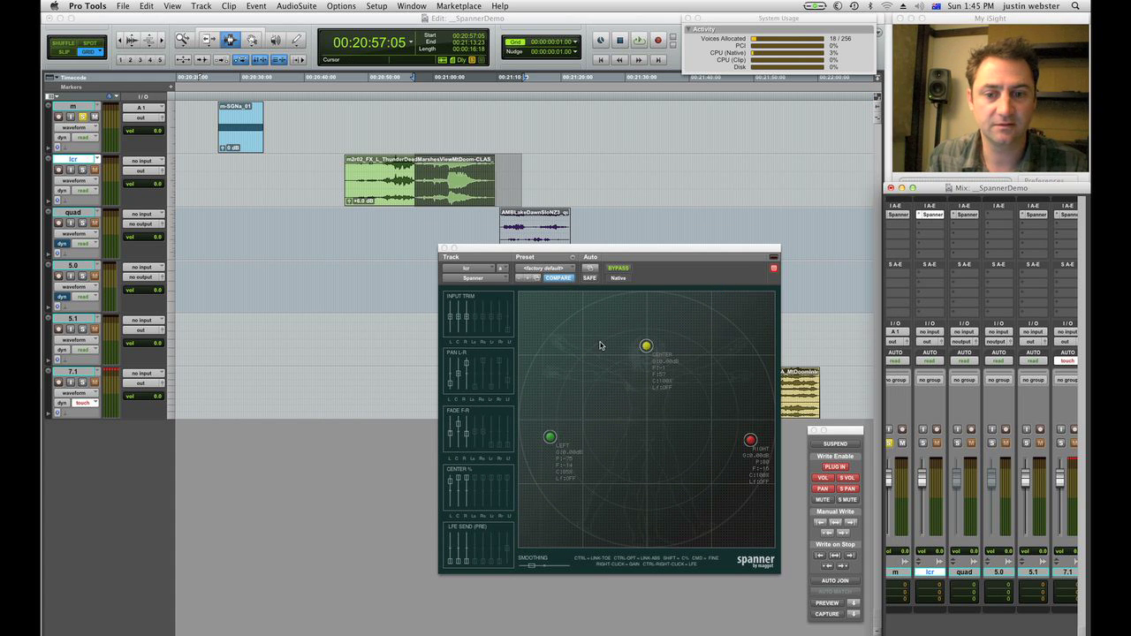
{"action": "left_click", "coordinate": [555, 277]}
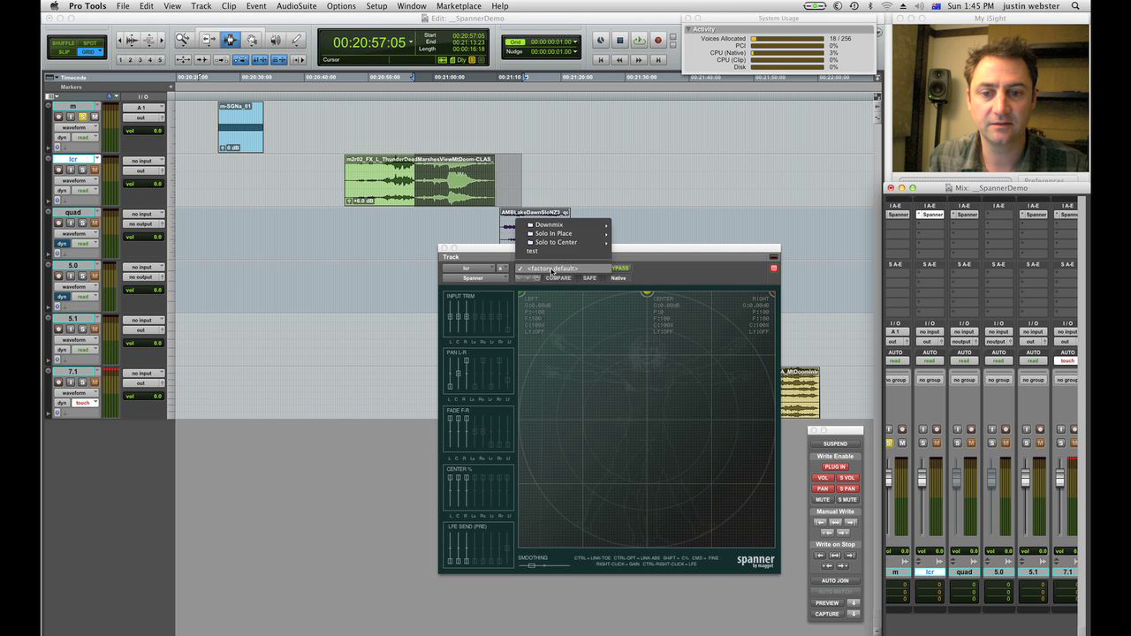
Pull the lcr track's linked left, center and right pucks back to a fade of about 44 and reset only the Center puck.
{"action": "left_click_drag", "start_coordinate": [647, 294], "coordinate": [646, 362]}
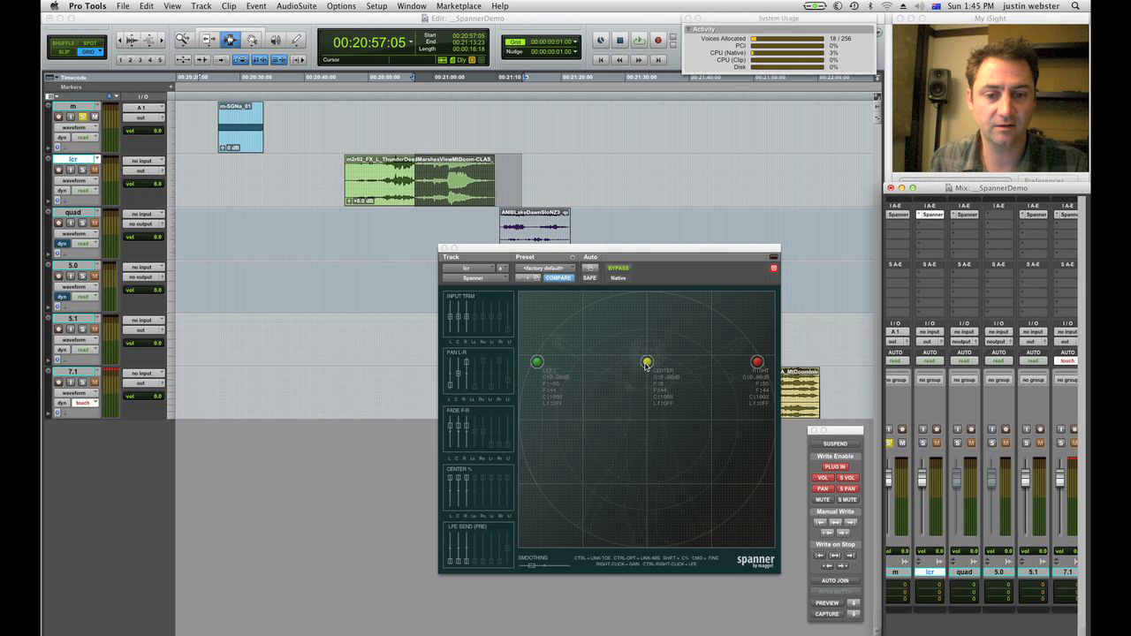
{"action": "left_click", "coordinate": [646, 364], "text": "alt"}
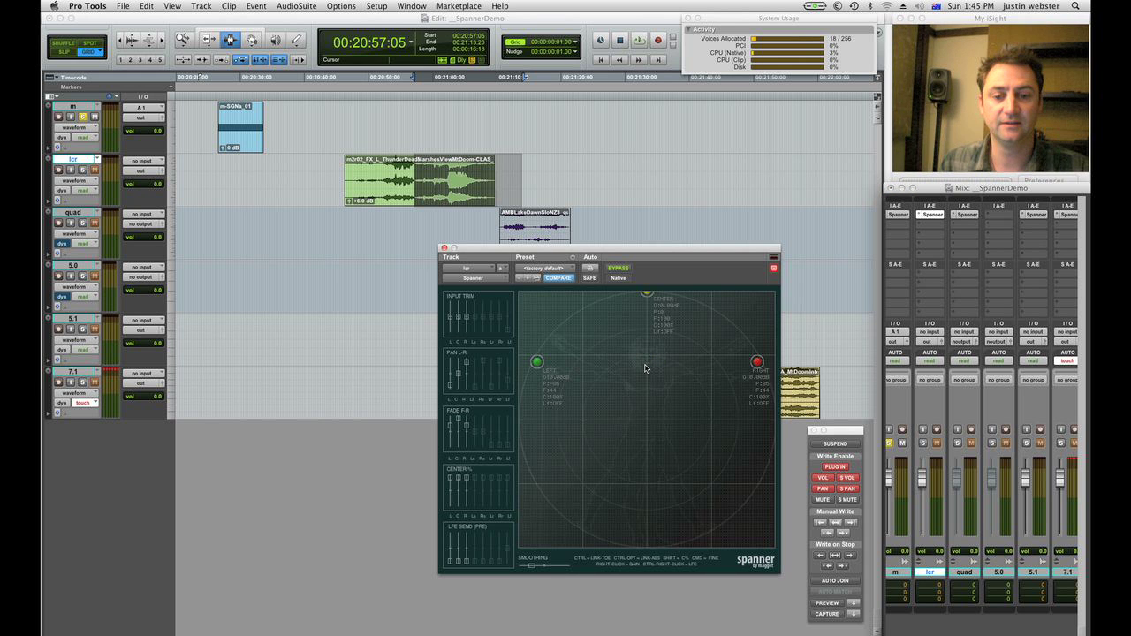
{"action": "left_click_drag", "start_coordinate": [655, 251], "coordinate": [427, 287]}
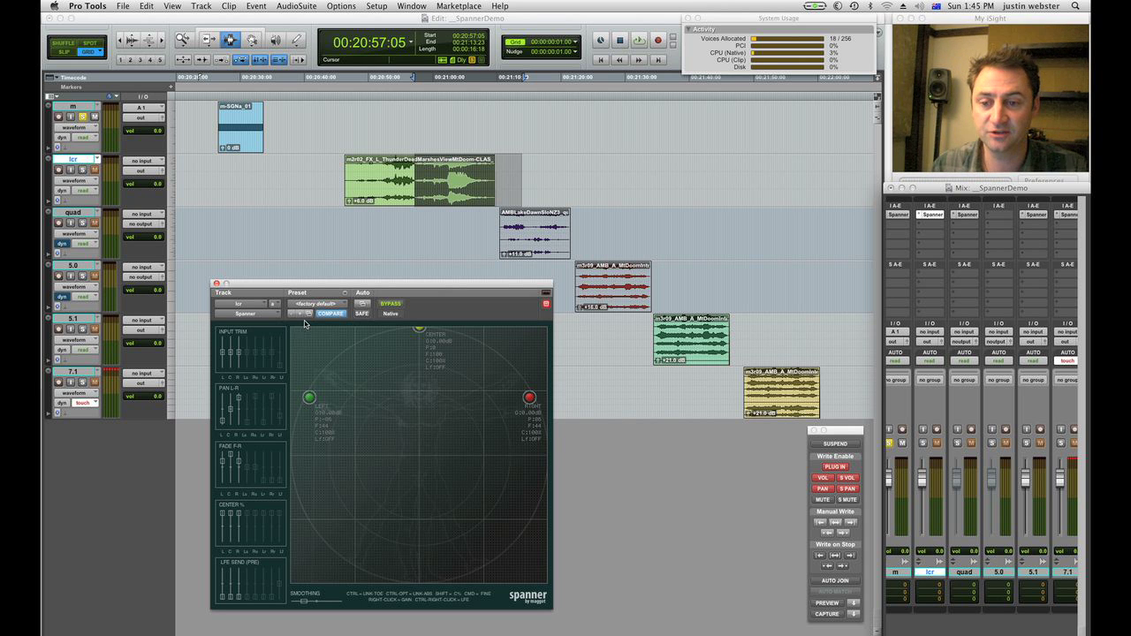
{"action": "left_click", "coordinate": [930, 215]}
{"action": "left_click", "coordinate": [930, 215]}
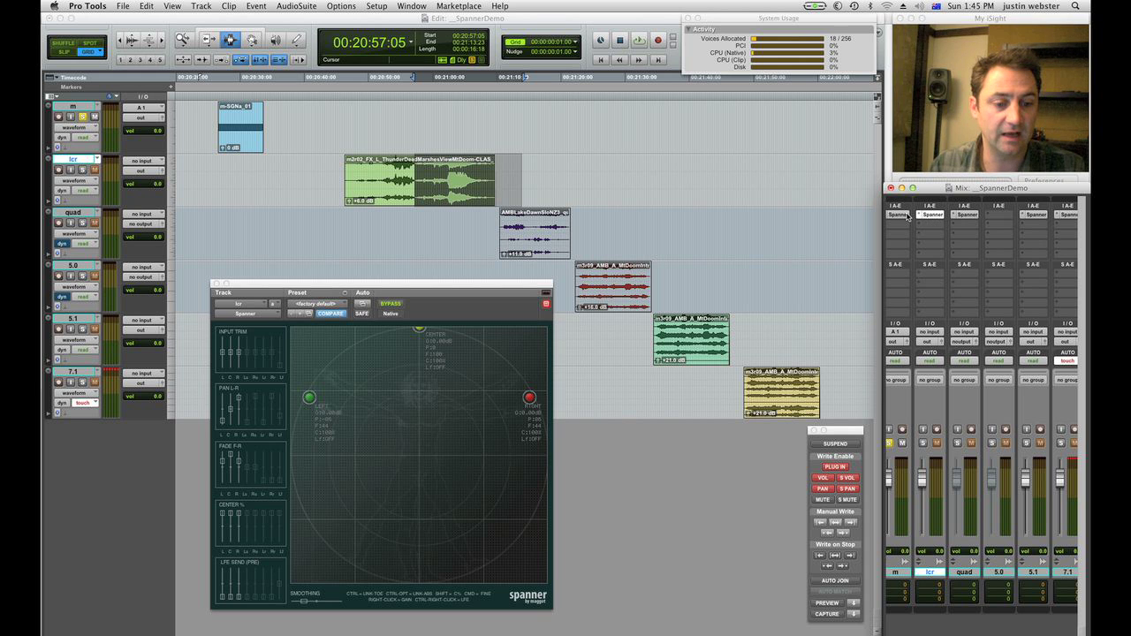
Move the lcr track's left and right pucks toward the rear and bring the left puck forward again.
{"action": "left_click_drag", "start_coordinate": [308, 399], "coordinate": [308, 509]}
{"action": "left_click_drag", "start_coordinate": [530, 400], "coordinate": [532, 522]}
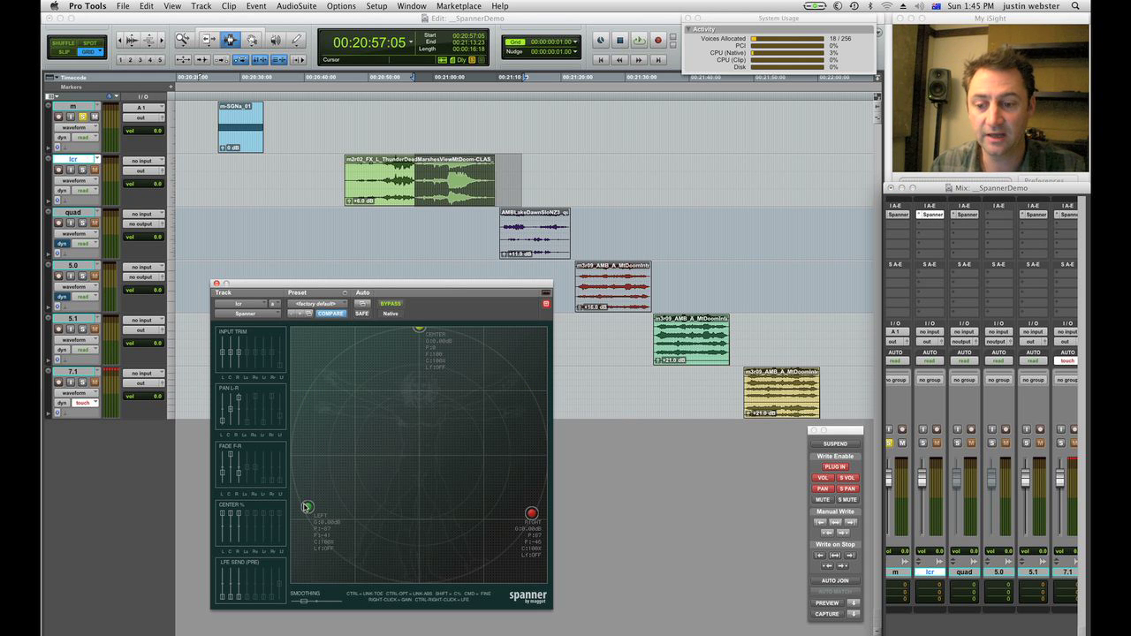
{"action": "left_click_drag", "start_coordinate": [306, 507], "coordinate": [328, 392]}
Restore the lcr Spanner's factory default preset and move the left and right pucks inward along the front edge.
{"action": "left_click", "coordinate": [335, 305]}
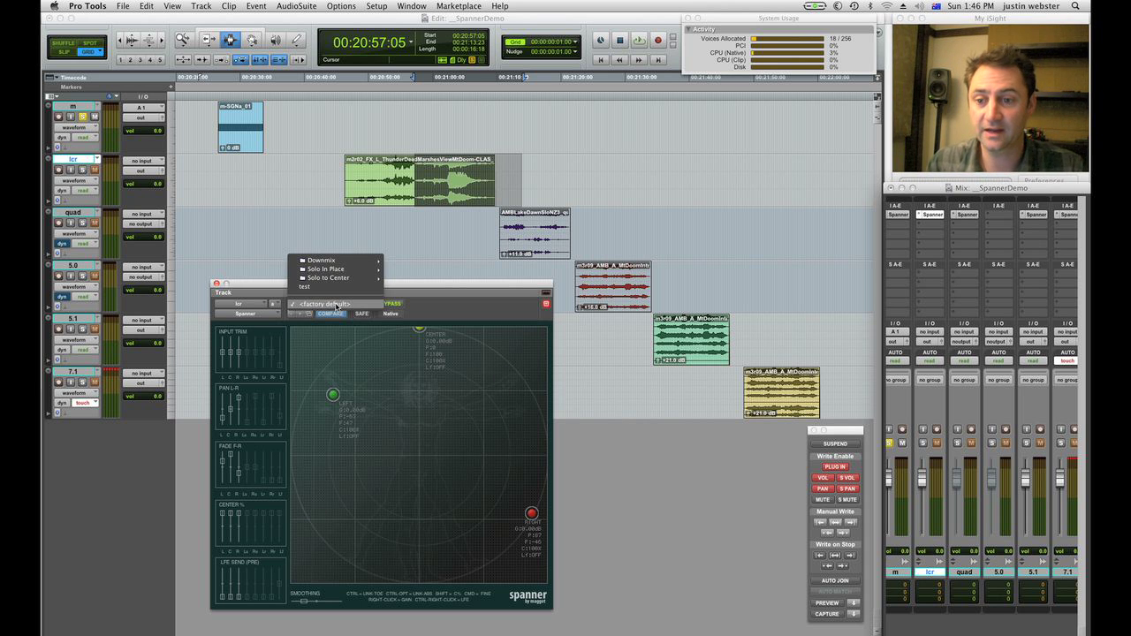
{"action": "left_click", "coordinate": [333, 304]}
{"action": "left_click_drag", "start_coordinate": [545, 330], "coordinate": [497, 329]}
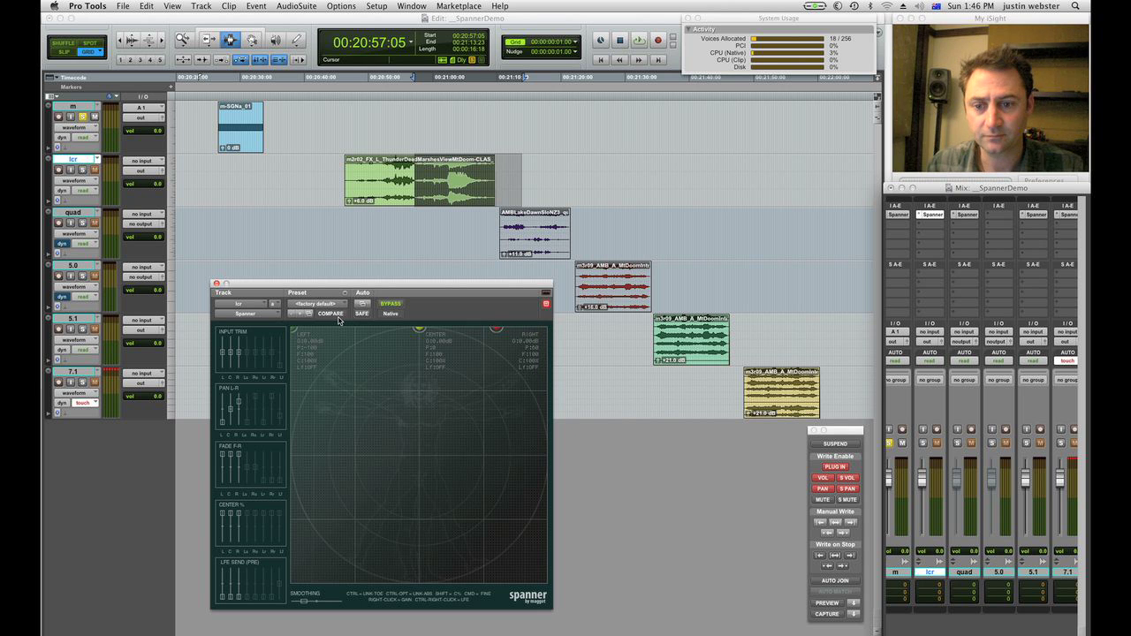
{"action": "left_click_drag", "start_coordinate": [289, 328], "coordinate": [347, 329]}
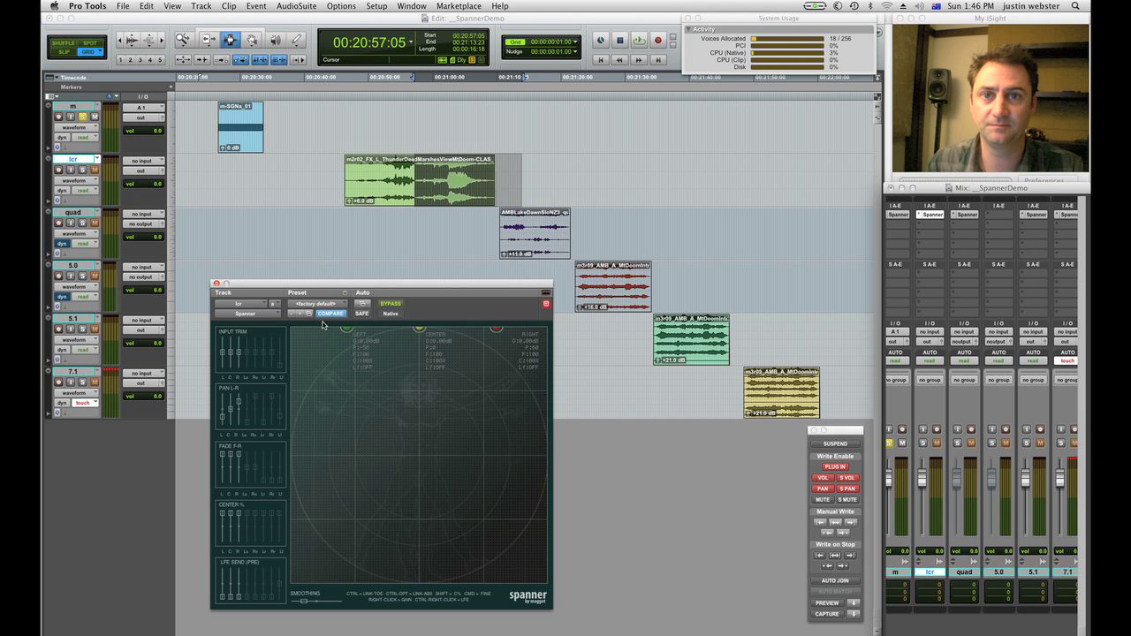